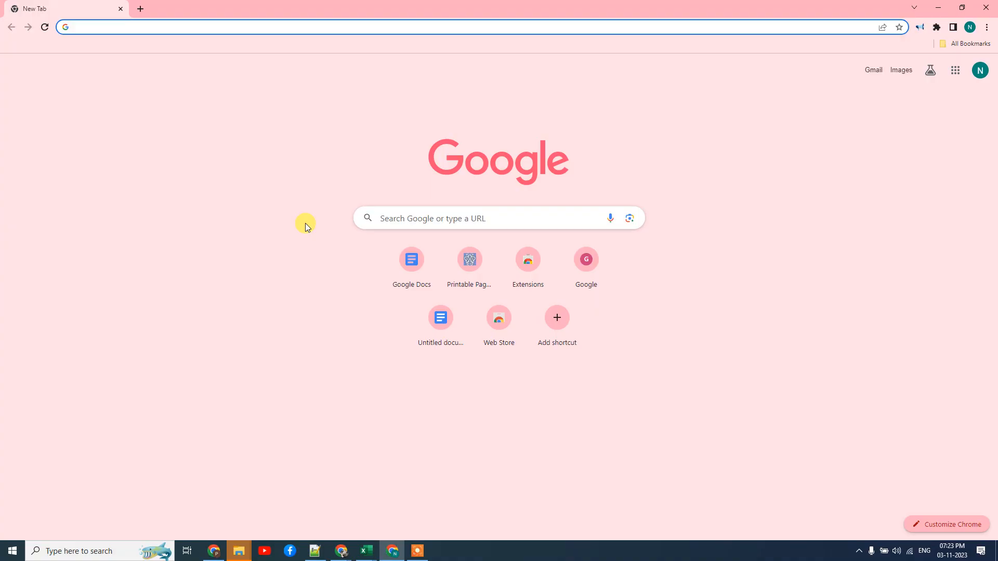
Step: Open Google Docs from the Google apps list and create a blank document
{"action": "left_click", "coordinate": [960, 78]}
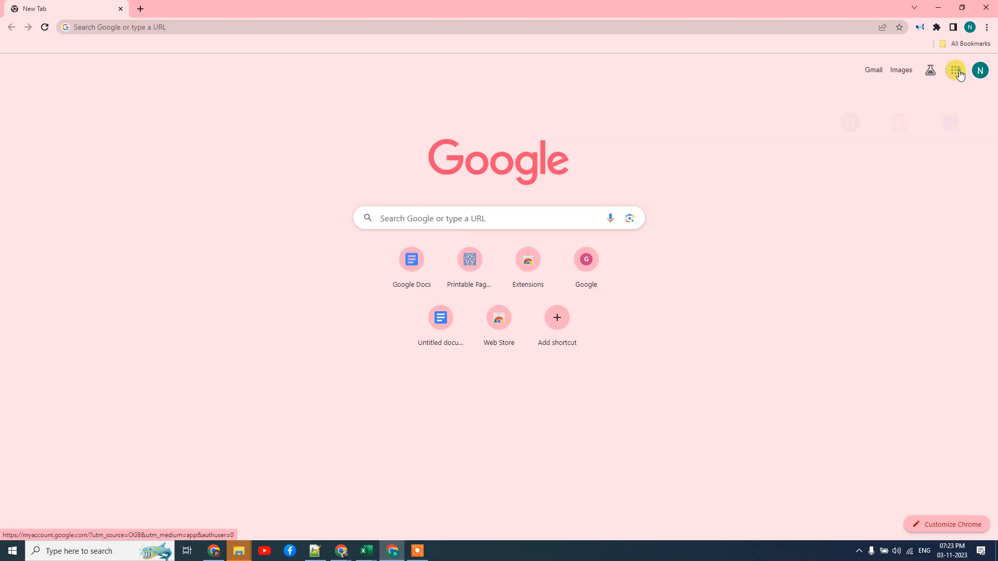
{"action": "scroll", "coordinate": [936, 201], "scroll_direction": "down", "scroll_amount": 4}
{"action": "scroll", "coordinate": [927, 196], "scroll_direction": "down", "scroll_amount": 2}
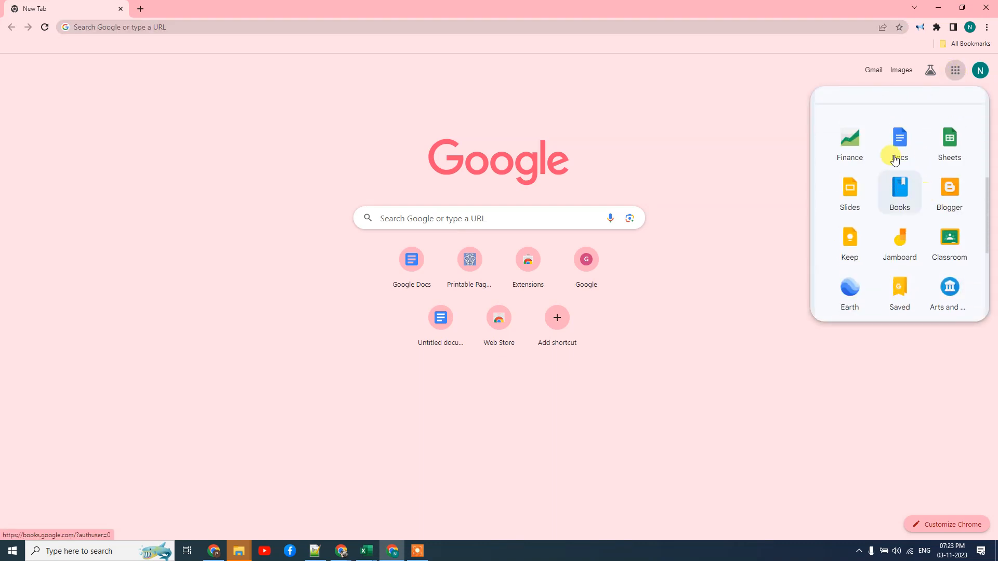
{"action": "left_click", "coordinate": [899, 139]}
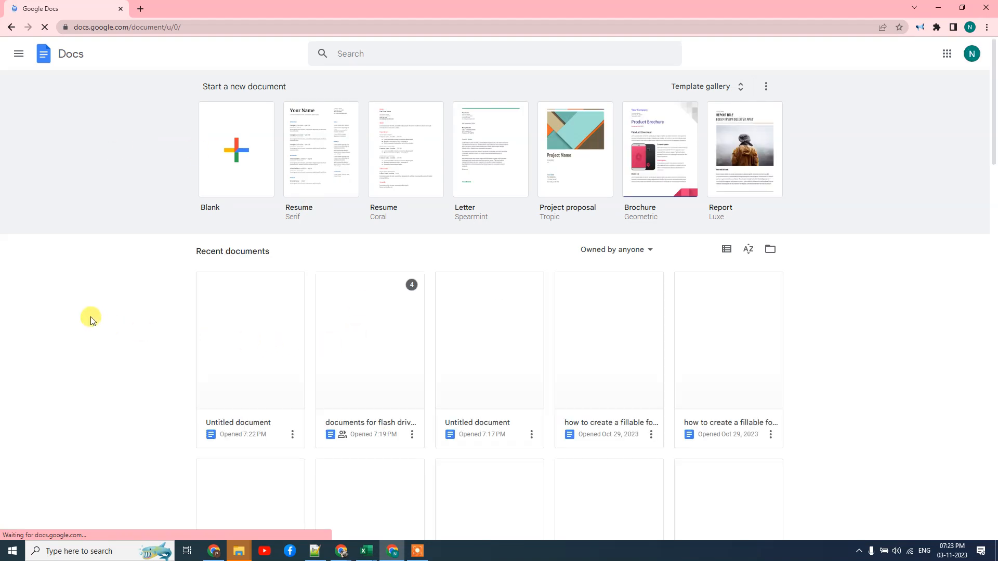
{"action": "left_click", "coordinate": [240, 164]}
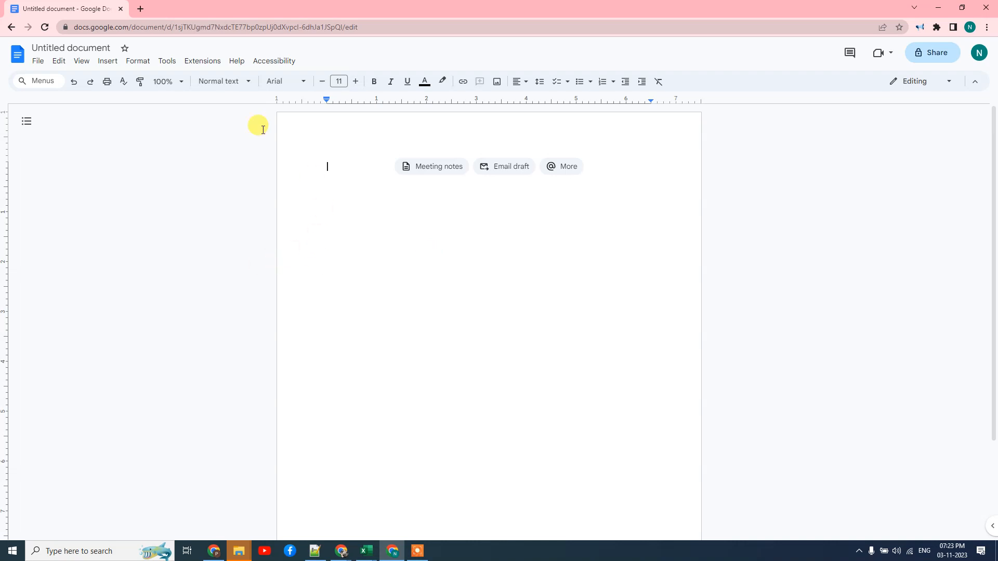
Step: Insert a 4 x 4 table into the blank document
{"action": "left_click", "coordinate": [104, 62]}
{"action": "mouse_move", "coordinate": [165, 98]}
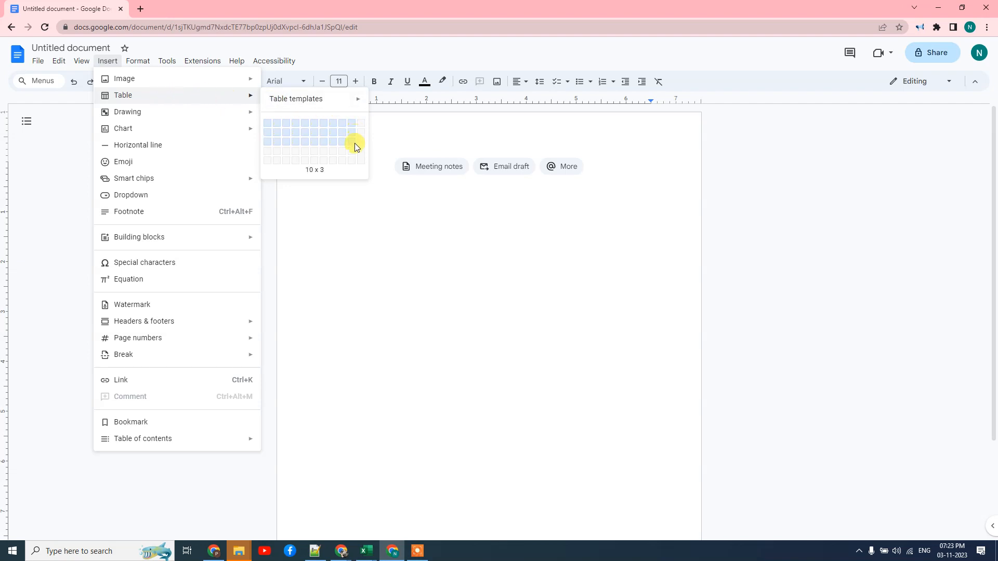
{"action": "left_click", "coordinate": [296, 151]}
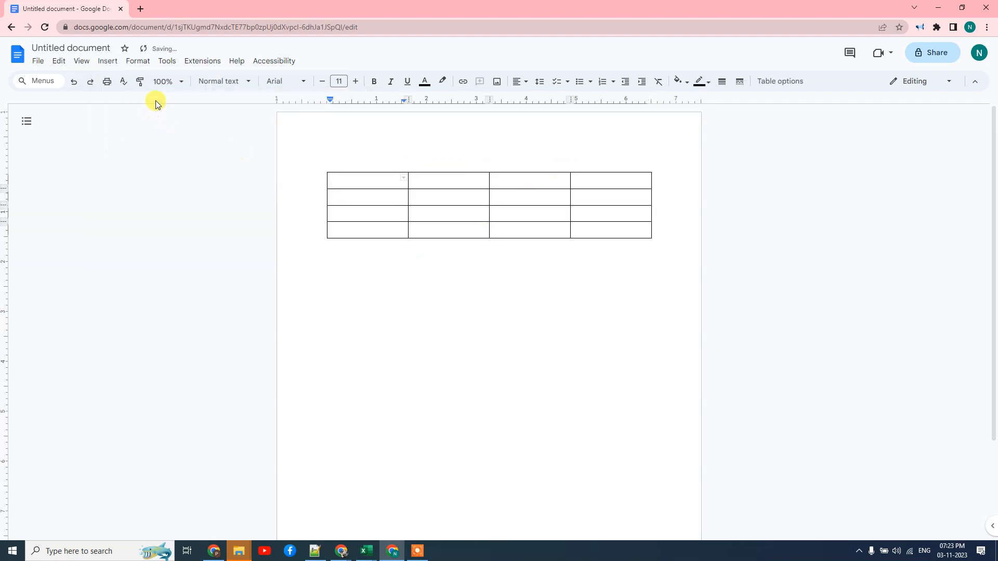
Step: Try nesting a 14 x 18 table inside the table's first cell, and undo that insertion
{"action": "left_click", "coordinate": [107, 62]}
{"action": "mouse_move", "coordinate": [133, 96]}
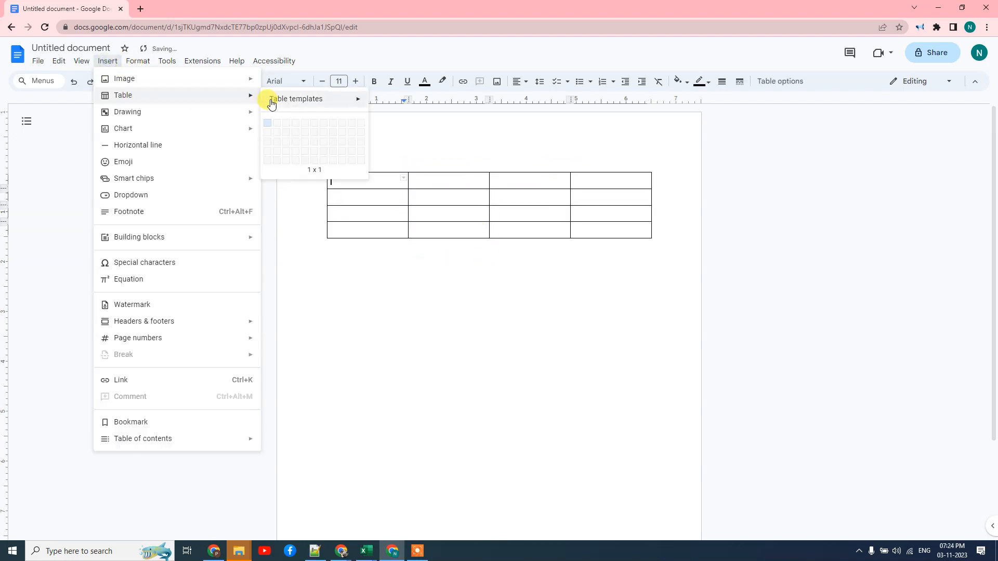
{"action": "mouse_move", "coordinate": [325, 103]}
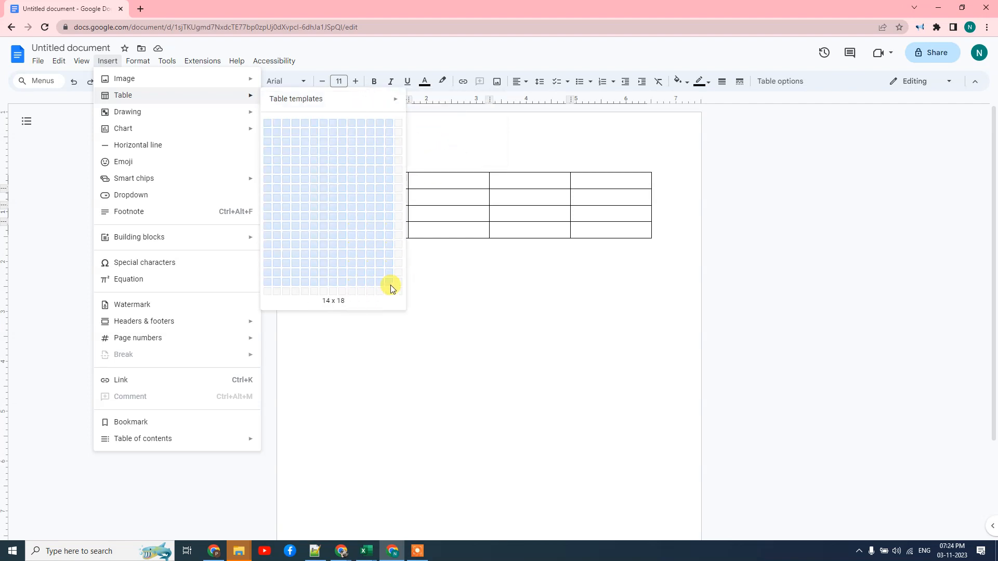
{"action": "left_click", "coordinate": [391, 285]}
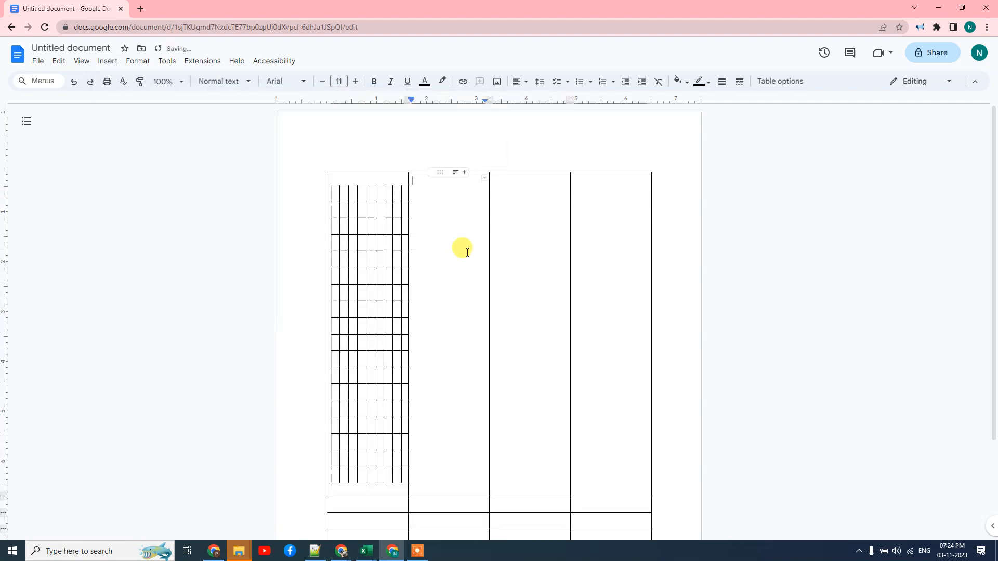
{"action": "key", "text": "ctrl+z"}
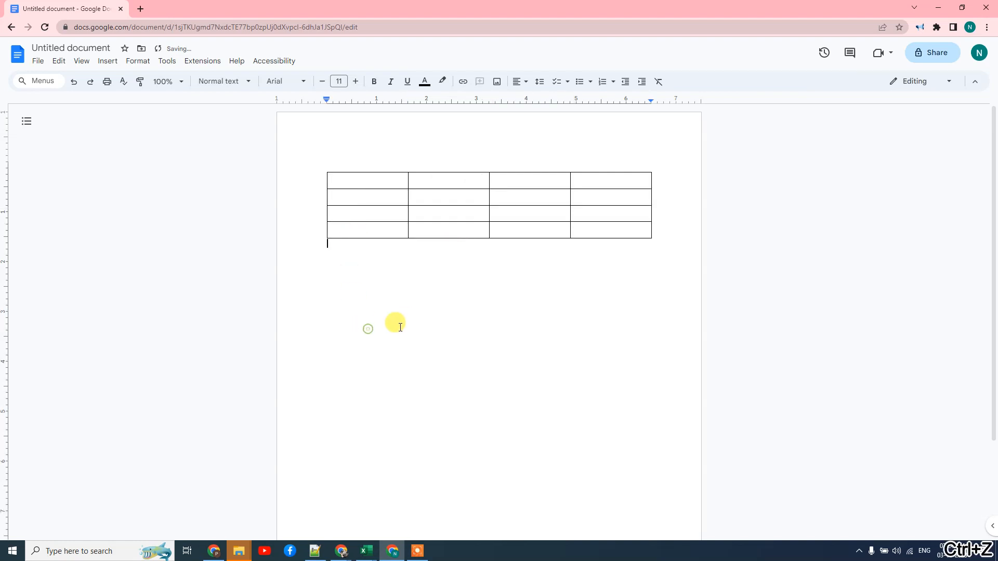
{"action": "left_click", "coordinate": [352, 201]}
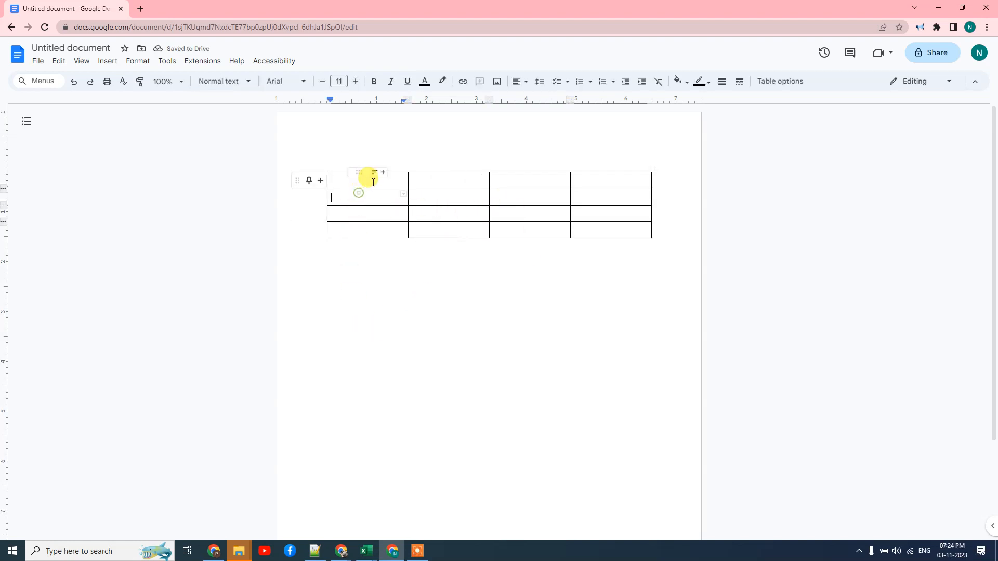
{"action": "left_click", "coordinate": [430, 282]}
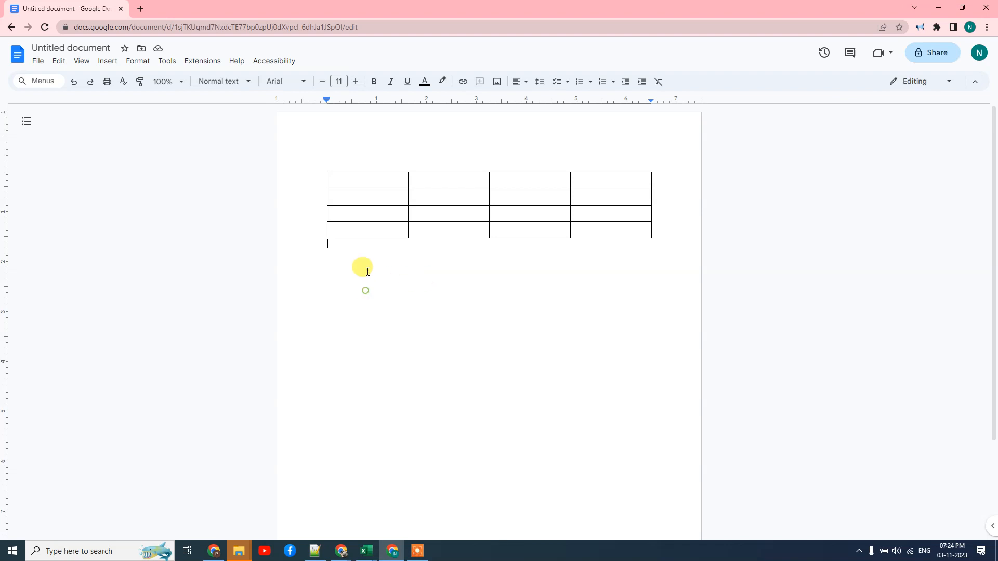
Step: Select all cells of the table and set their background color to orange
{"action": "left_click", "coordinate": [347, 178]}
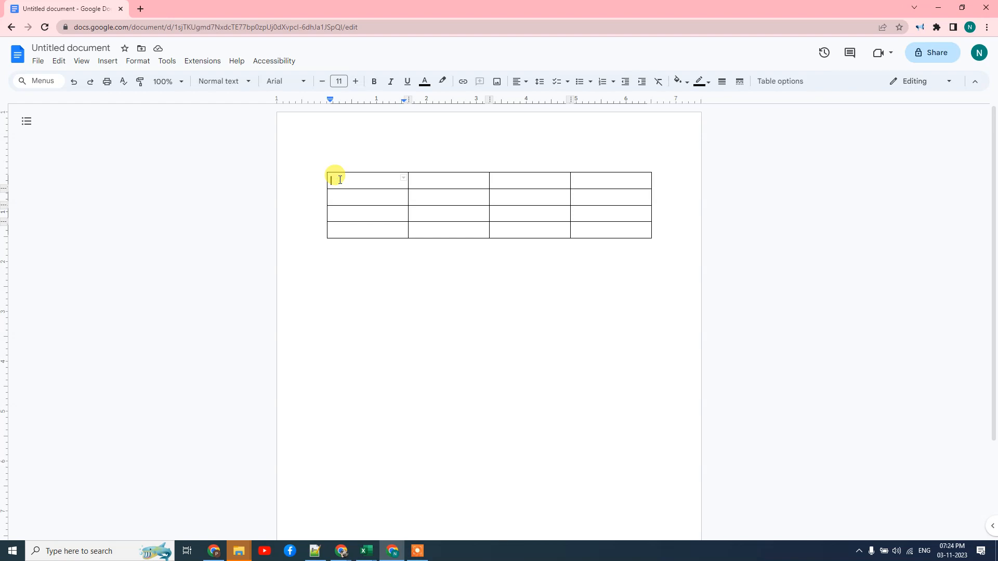
{"action": "left_click_drag", "start_coordinate": [340, 179], "coordinate": [628, 222]}
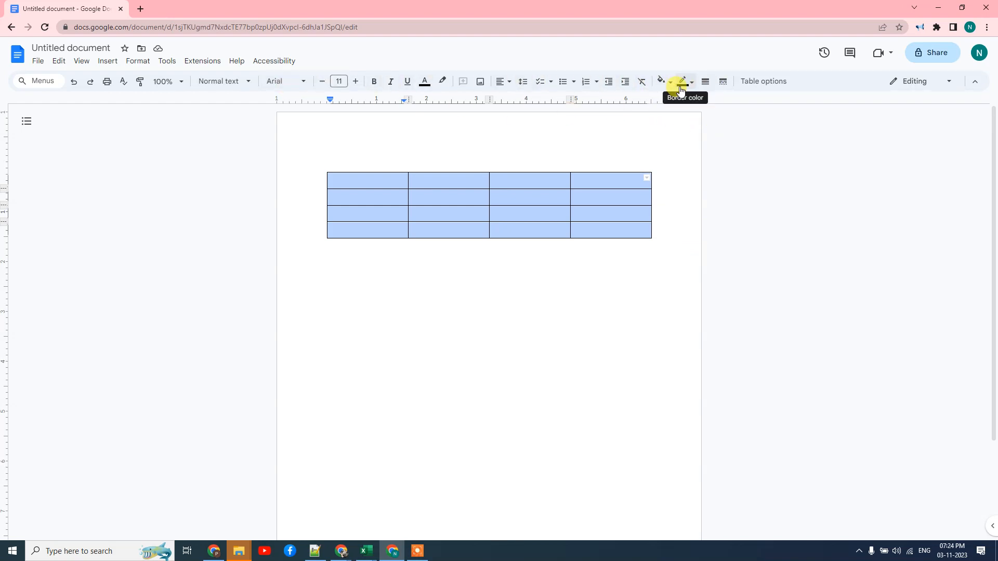
{"action": "left_click", "coordinate": [668, 81]}
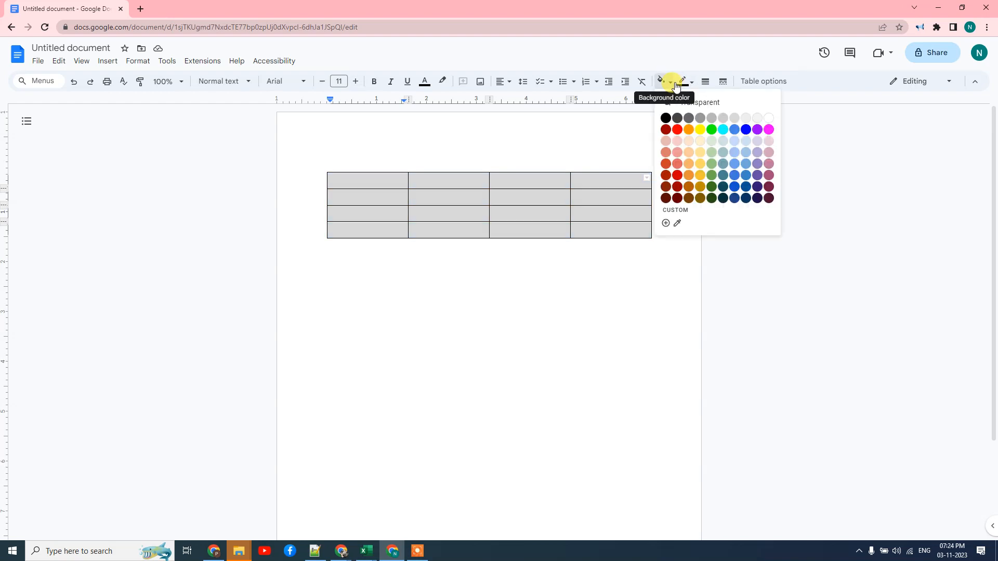
{"action": "left_click", "coordinate": [689, 130]}
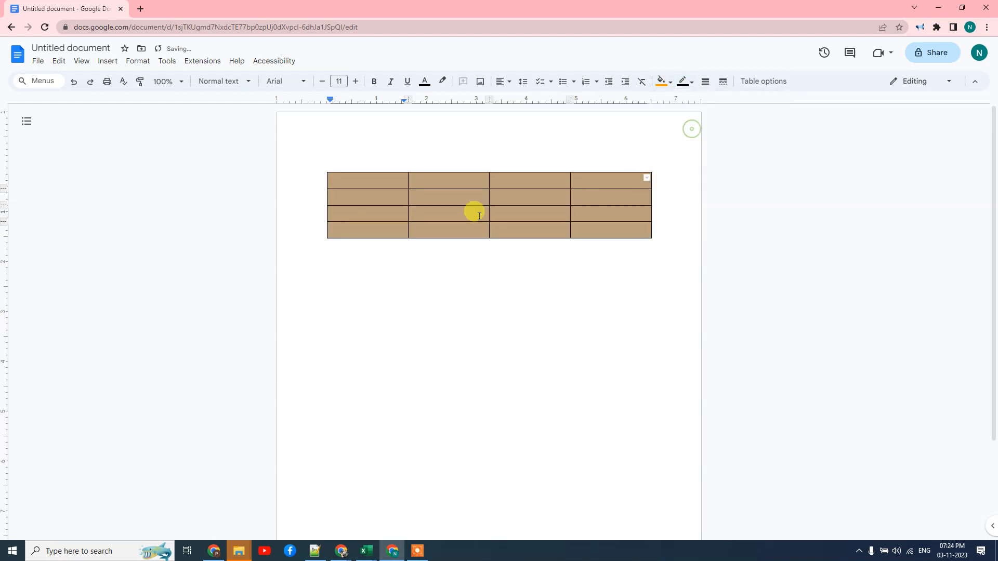
Step: Try red as the border color of the selected cells, and set it to cyan instead
{"action": "left_click", "coordinate": [691, 87]}
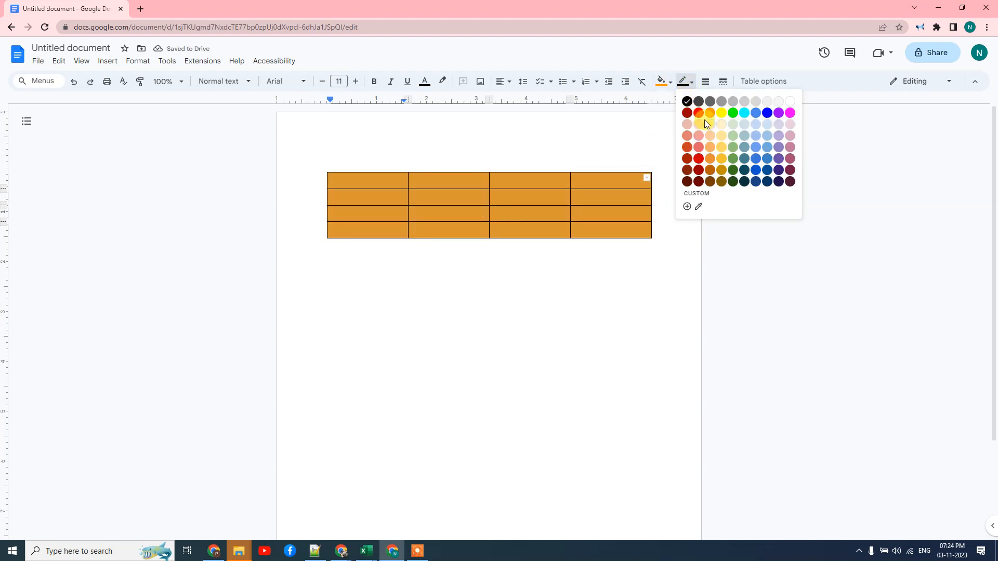
{"action": "left_click", "coordinate": [701, 116]}
{"action": "left_click", "coordinate": [693, 83]}
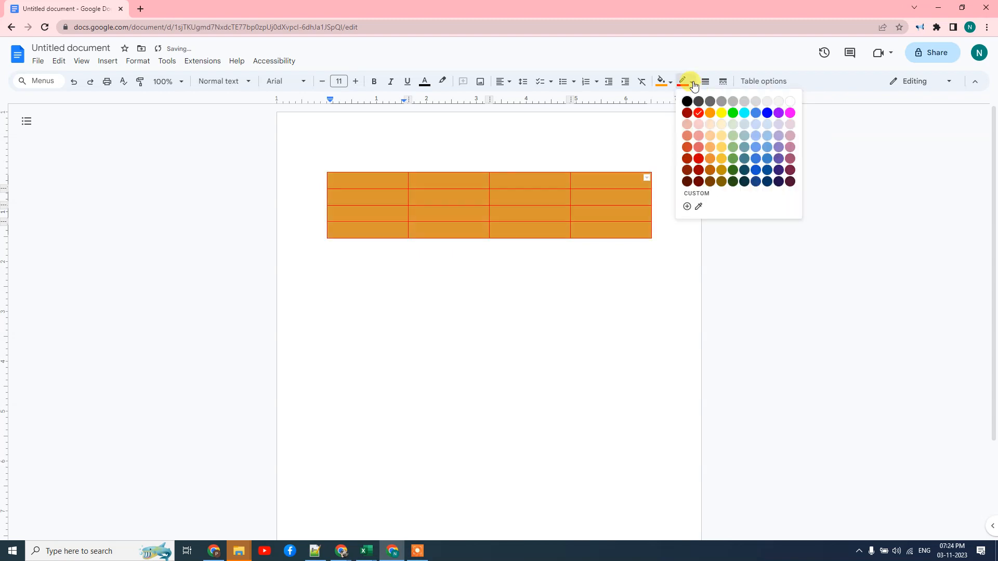
{"action": "left_click", "coordinate": [744, 114]}
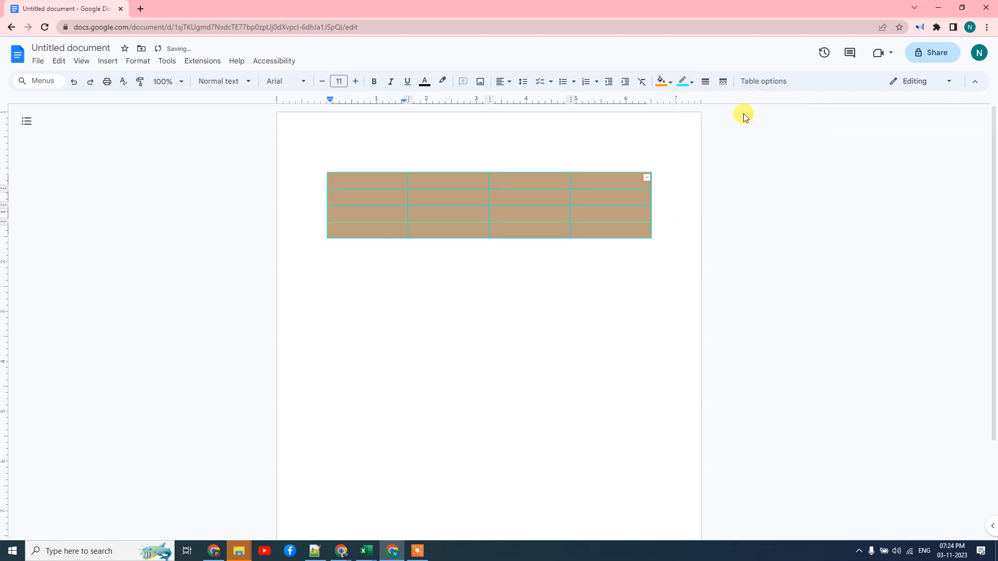
Step: Try a border width of 2.25pt on the selected cells, and set it to 3pt instead
{"action": "left_click", "coordinate": [705, 81]}
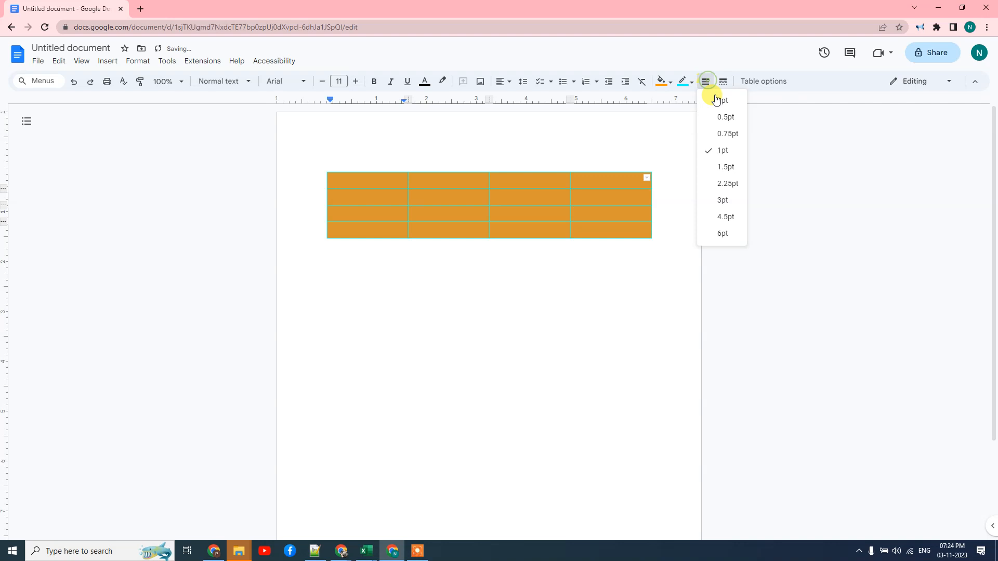
{"action": "left_click", "coordinate": [734, 185]}
{"action": "left_click", "coordinate": [704, 82]}
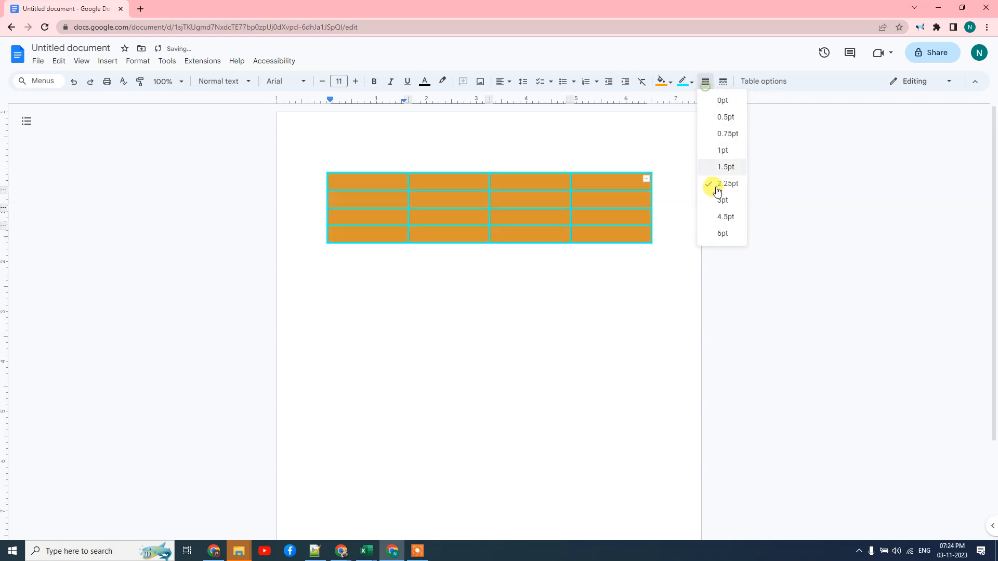
{"action": "left_click", "coordinate": [719, 202]}
Step: Try a dashed border style on the selected cells, and set it to dotted instead
{"action": "left_click", "coordinate": [723, 81]}
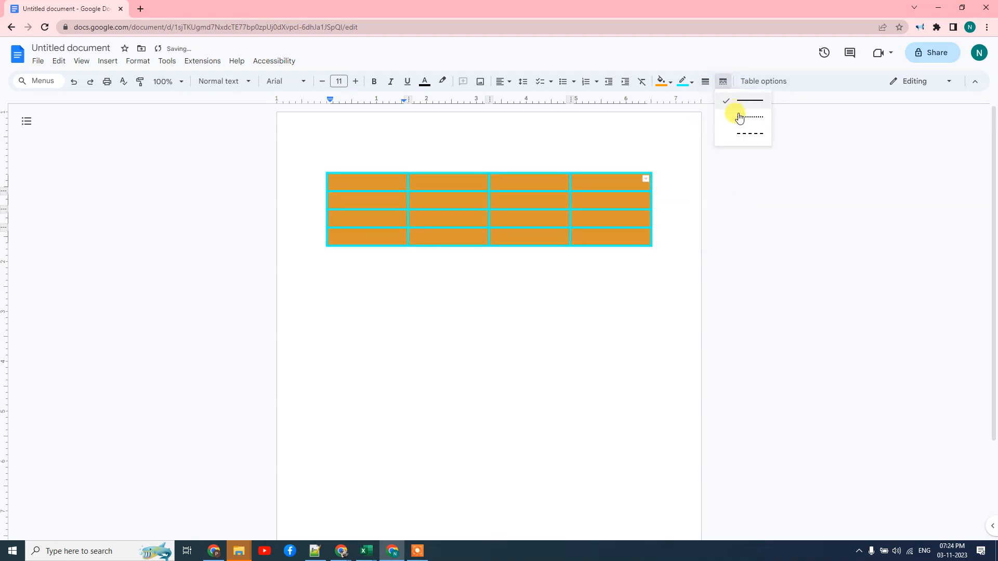
{"action": "left_click", "coordinate": [744, 134]}
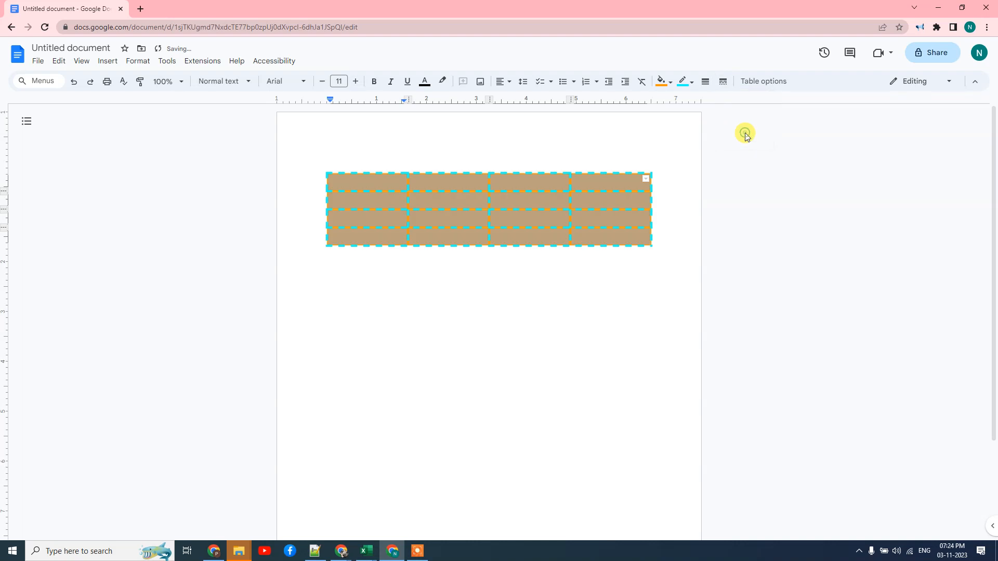
{"action": "left_click", "coordinate": [723, 81]}
{"action": "left_click", "coordinate": [740, 118]}
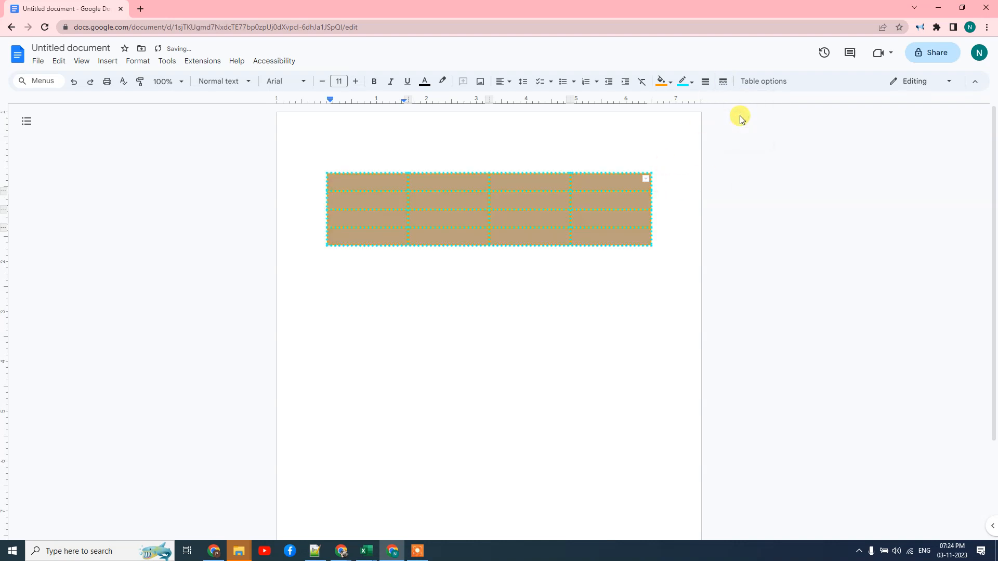
Step: Examine the quick layout, table, column, row, cell and color settings in the table properties, and close them
{"action": "left_click", "coordinate": [757, 82]}
{"action": "left_click", "coordinate": [857, 117]}
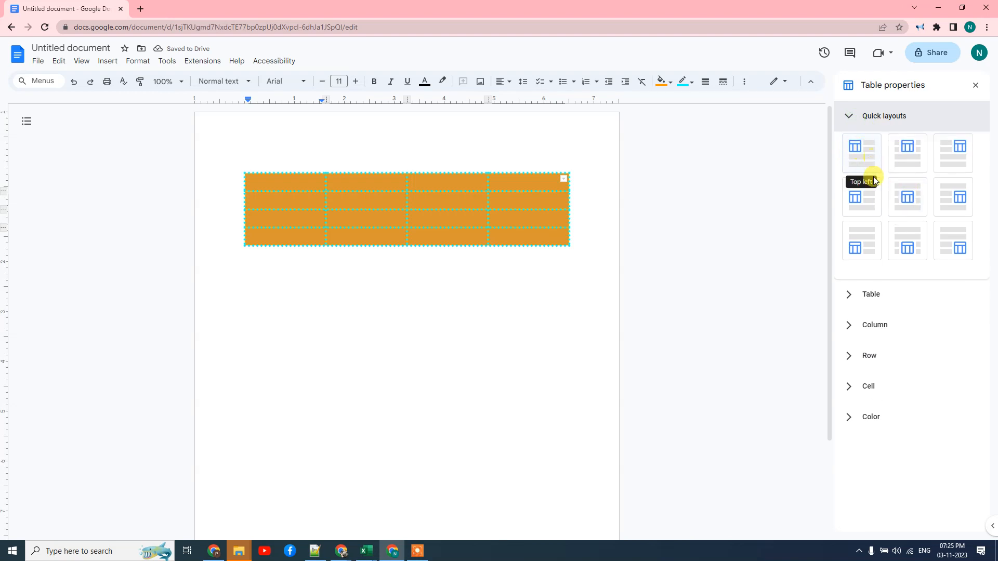
{"action": "left_click", "coordinate": [871, 294]}
{"action": "scroll", "coordinate": [931, 234], "scroll_direction": "down", "scroll_amount": 1}
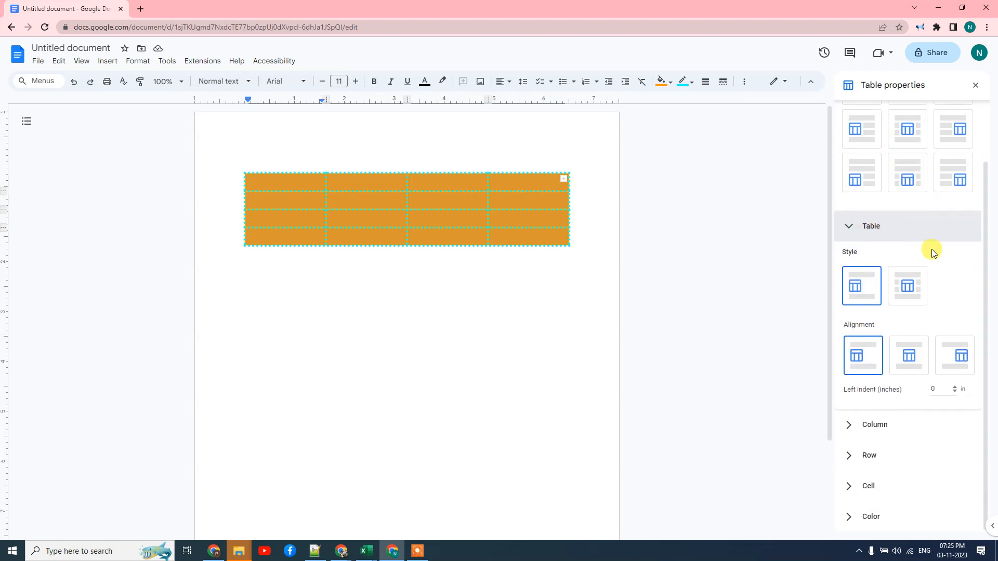
{"action": "left_click", "coordinate": [858, 425]}
{"action": "left_click", "coordinate": [857, 455]}
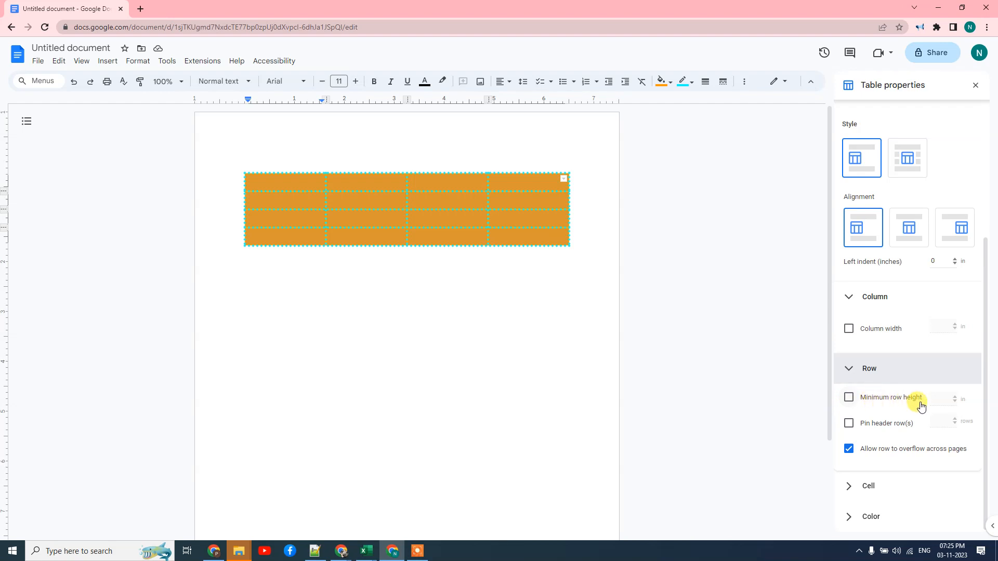
{"action": "left_click", "coordinate": [848, 485]}
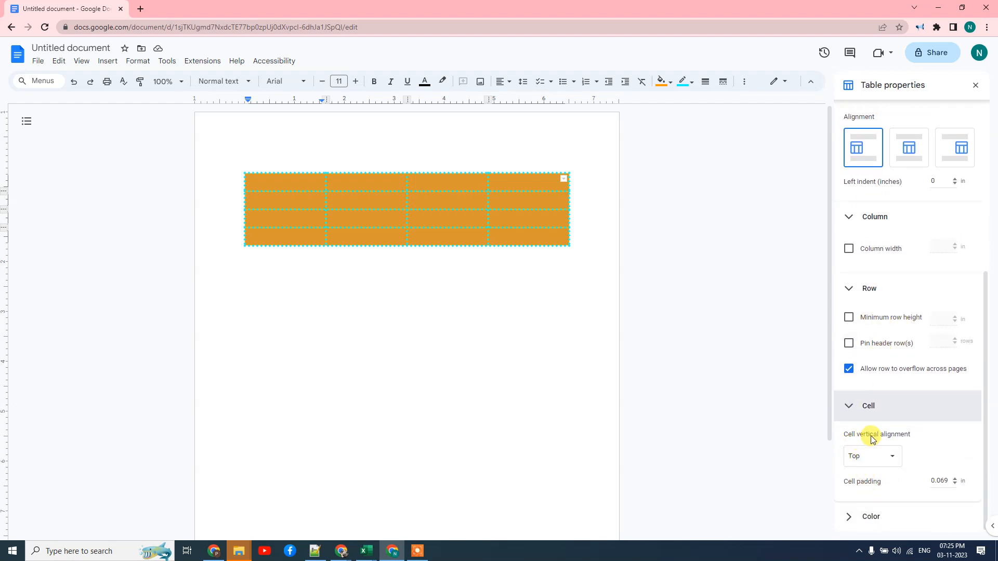
{"action": "left_click", "coordinate": [849, 516]}
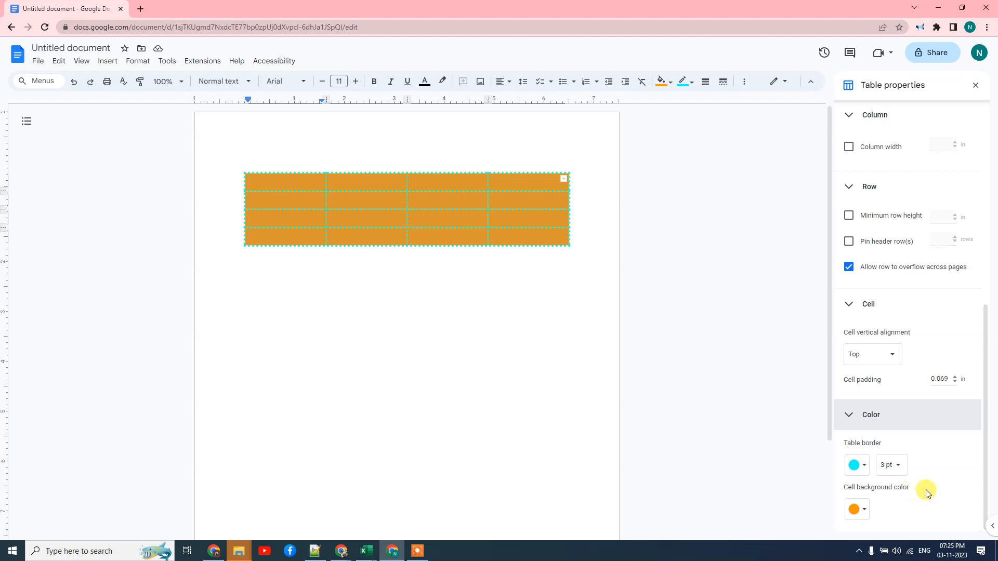
{"action": "left_click", "coordinate": [847, 410]}
{"action": "scroll", "coordinate": [848, 260], "scroll_direction": "up", "scroll_amount": 5}
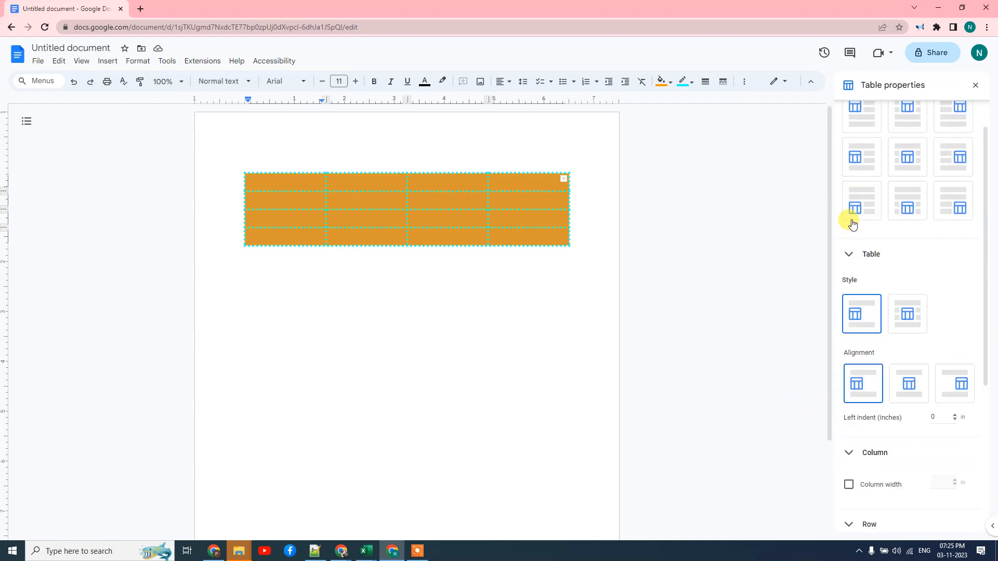
{"action": "left_click", "coordinate": [975, 85]}
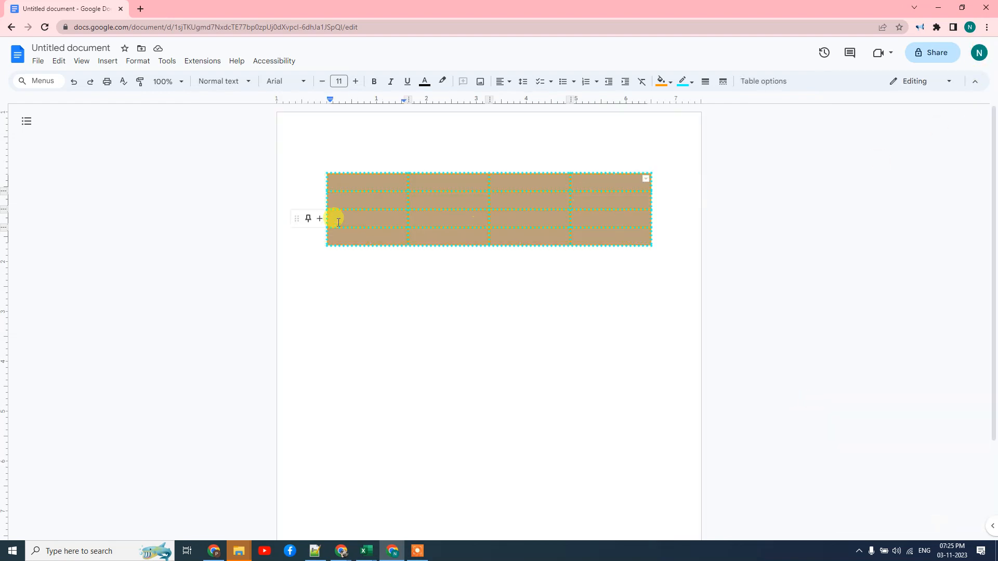
Step: Enter "Netcast on webtech zone" in the table's first cell
{"action": "left_click", "coordinate": [343, 181]}
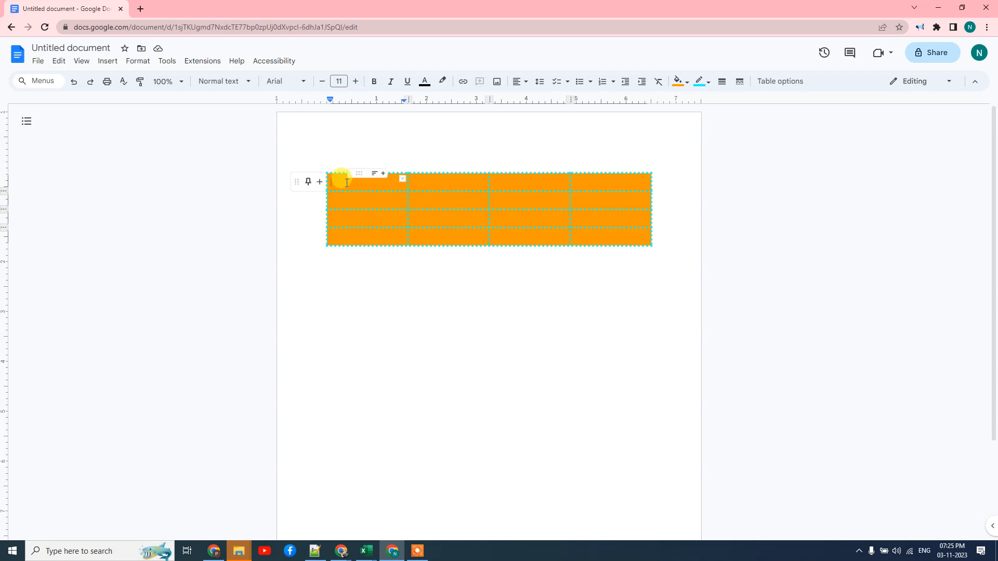
{"action": "type", "text": "lkhkj"}
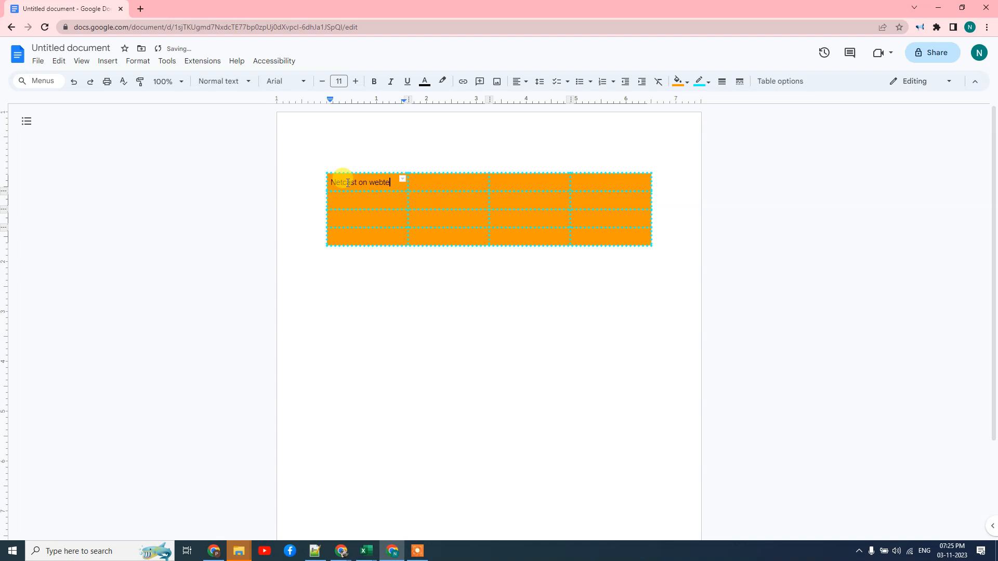
{"action": "type", "text": "h zone"}
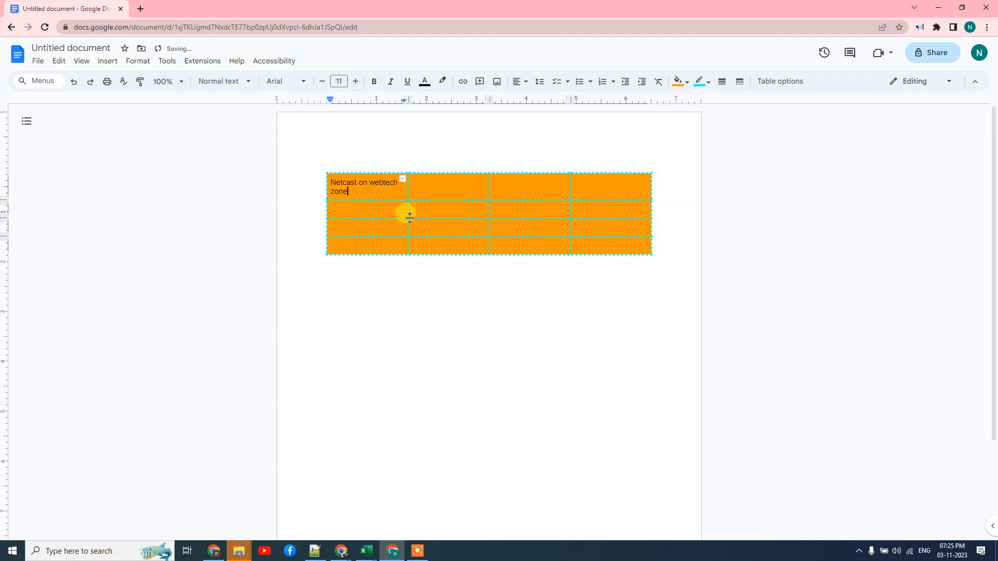
Step: Shorten the text in the first cell to "Netcast"
{"action": "key", "text": "BackSpace"}
{"action": "key", "text": "BackSpace"}
{"action": "key", "text": "BackSpace"}
{"action": "key", "text": "BackSpace"}
{"action": "key", "text": "BackSpace"}
{"action": "key", "text": "BackSpace"}
{"action": "key", "text": "BackSpace"}
{"action": "key", "text": "BackSpace"}
{"action": "key", "text": "BackSpace"}
{"action": "key", "text": "BackSpace"}
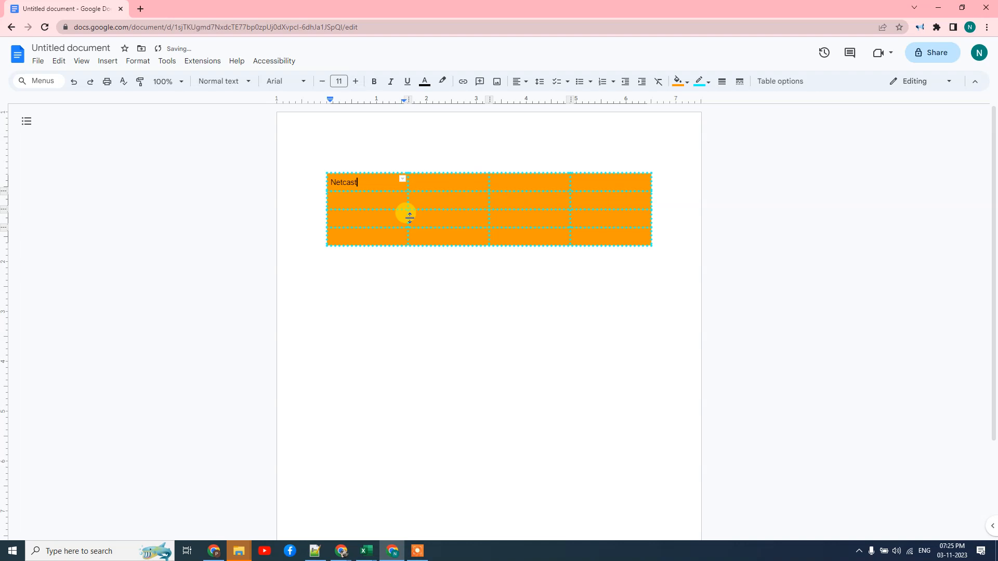
Step: Make the text "Netcast" in the first cell bold and center it within the cell
{"action": "left_click", "coordinate": [372, 217]}
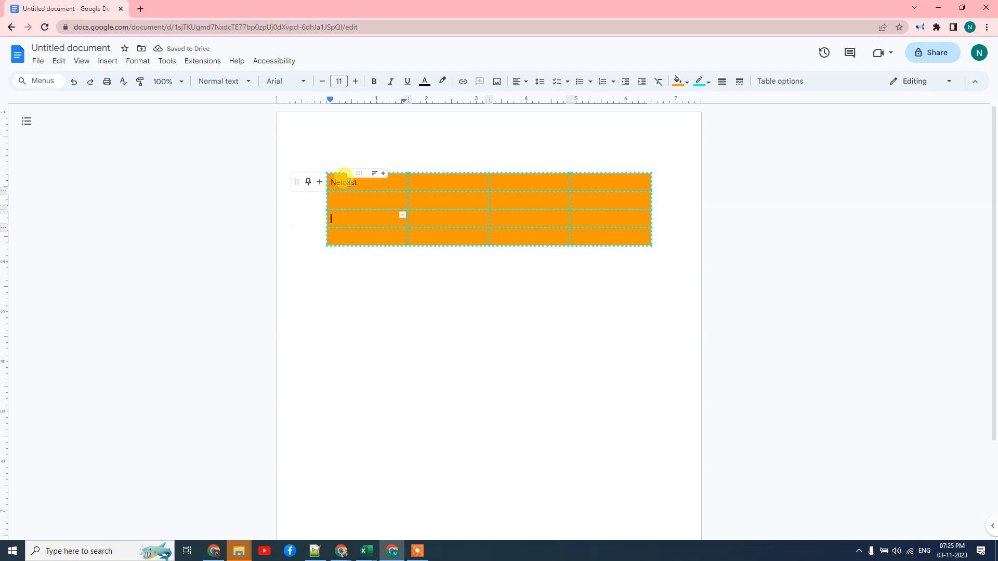
{"action": "left_click", "coordinate": [347, 182]}
{"action": "left_click_drag", "start_coordinate": [363, 184], "coordinate": [331, 181]}
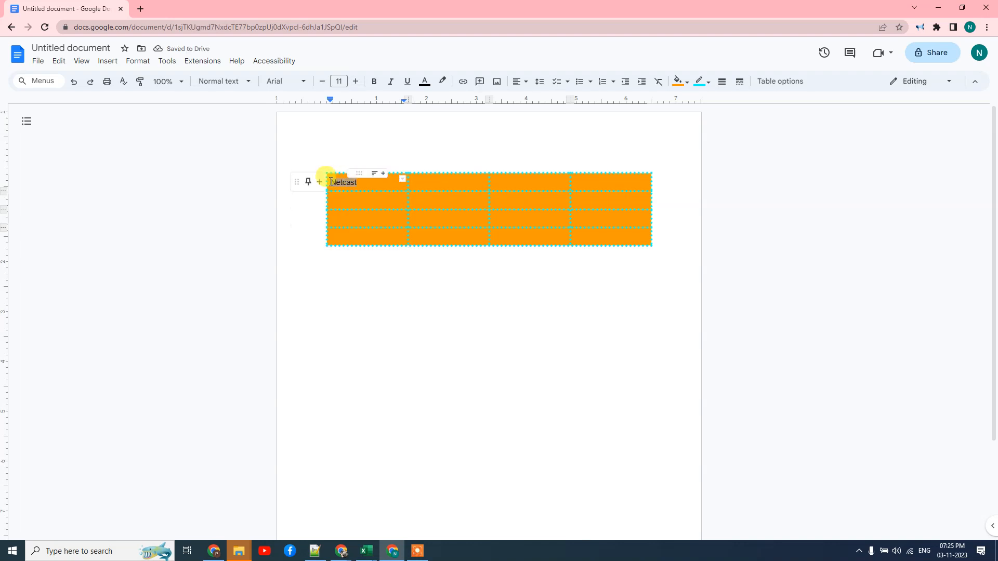
{"action": "left_click", "coordinate": [374, 81]}
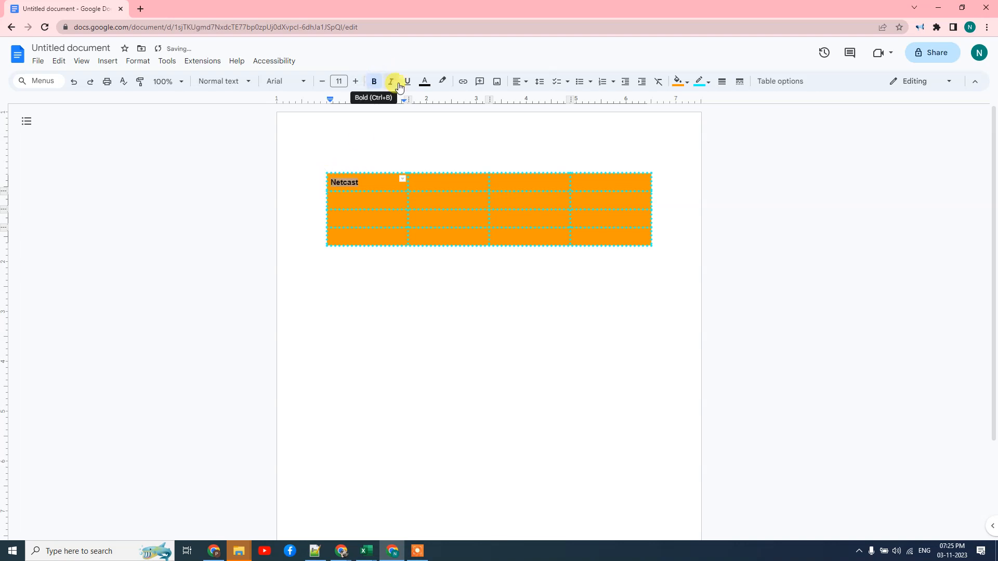
{"action": "left_click", "coordinate": [512, 84]}
{"action": "left_click", "coordinate": [534, 101]}
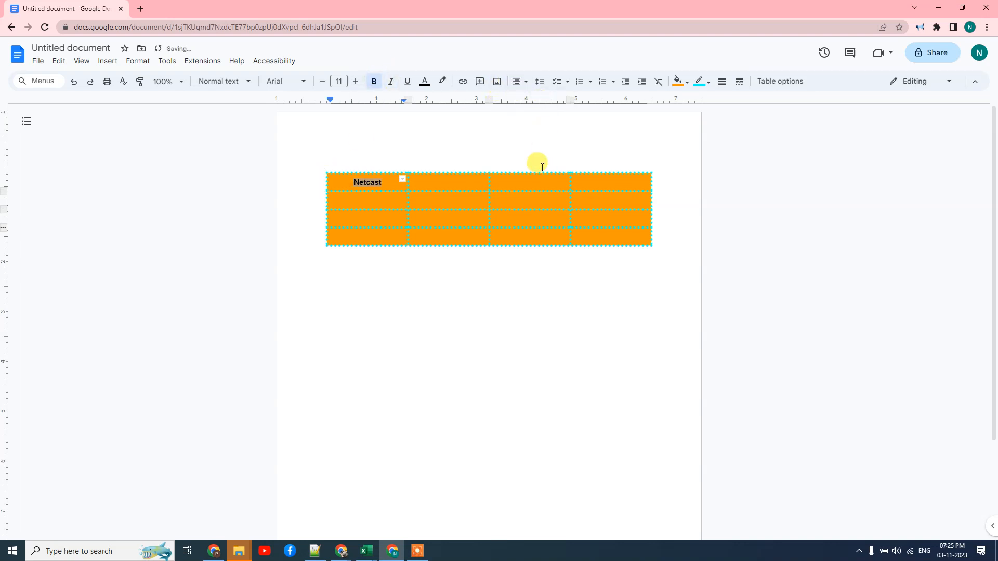
Step: Select all cells of the table, center their contents, and apply bold, italic and underline
{"action": "left_click", "coordinate": [427, 186]}
{"action": "left_click_drag", "start_coordinate": [342, 184], "coordinate": [597, 223]}
{"action": "left_click", "coordinate": [497, 83]}
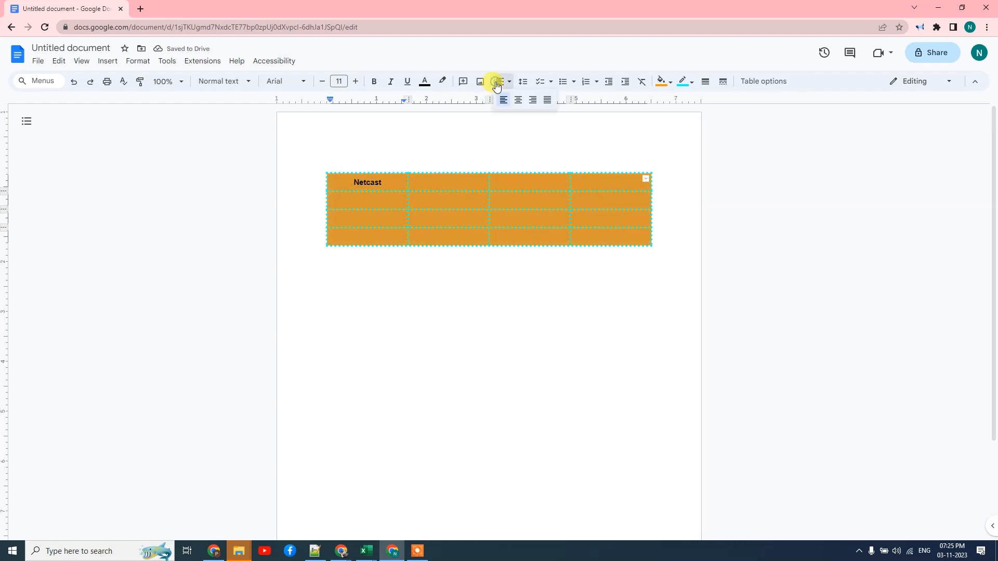
{"action": "left_click", "coordinate": [517, 100]}
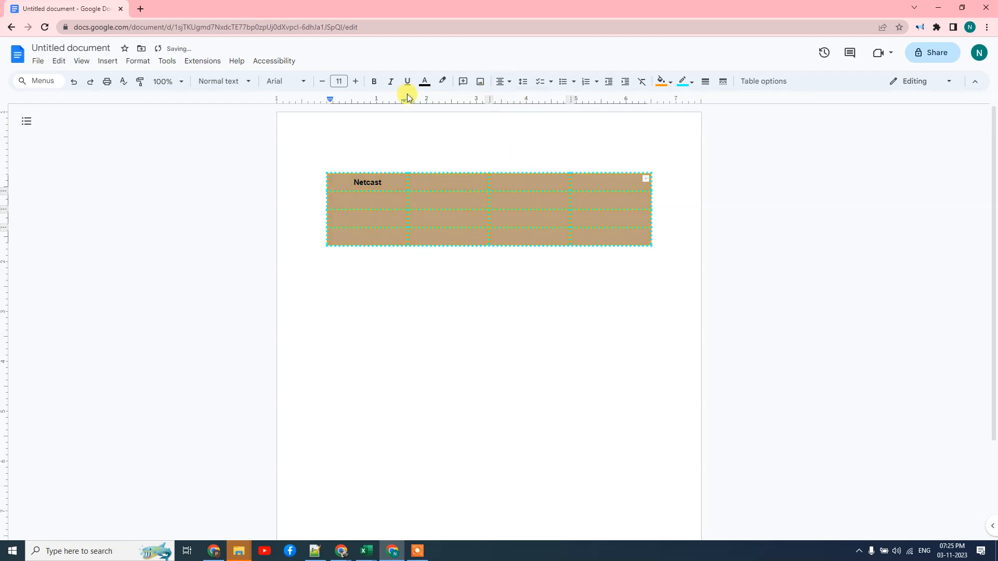
{"action": "left_click", "coordinate": [373, 83]}
{"action": "left_click", "coordinate": [407, 82]}
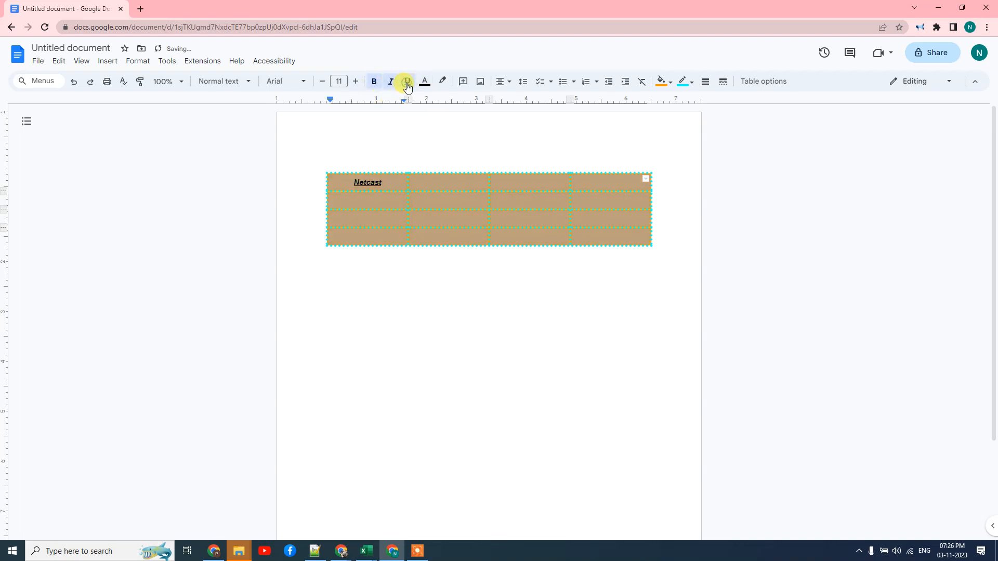
{"action": "left_click", "coordinate": [450, 199]}
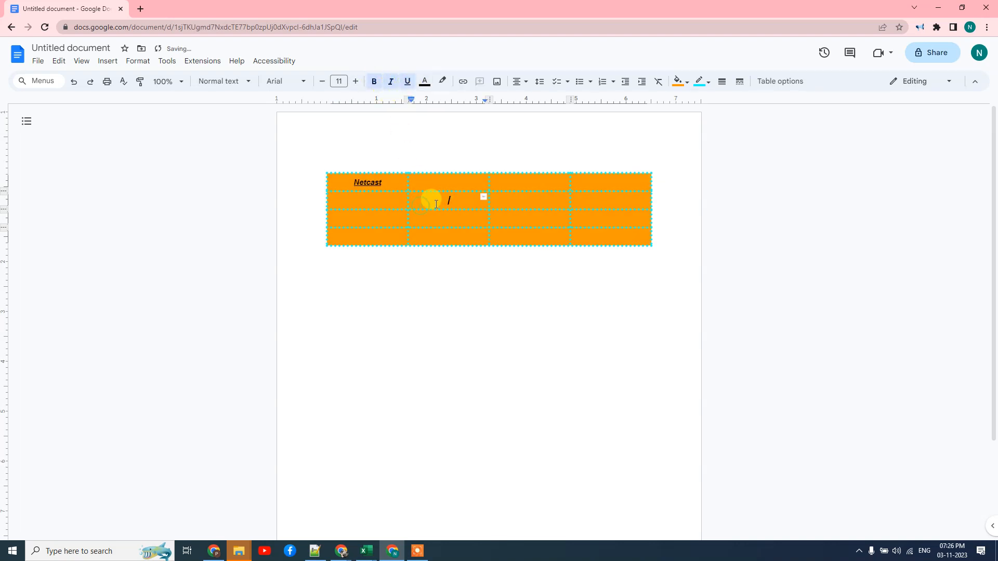
Step: Undo the text formatting, cell text, border and background changes back to the plain, empty four-by-four table
{"action": "key", "text": "ctrl+z"}
{"action": "key", "text": "ctrl+z"}
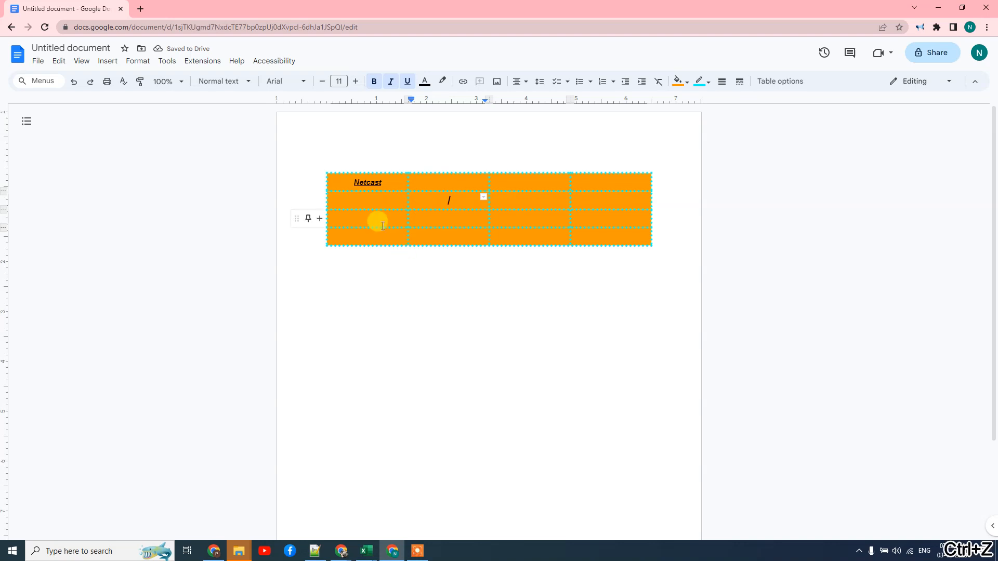
{"action": "key", "text": "ctrl+z"}
{"action": "key", "text": "ctrl+z"}
{"action": "key", "text": "ctrl+z"}
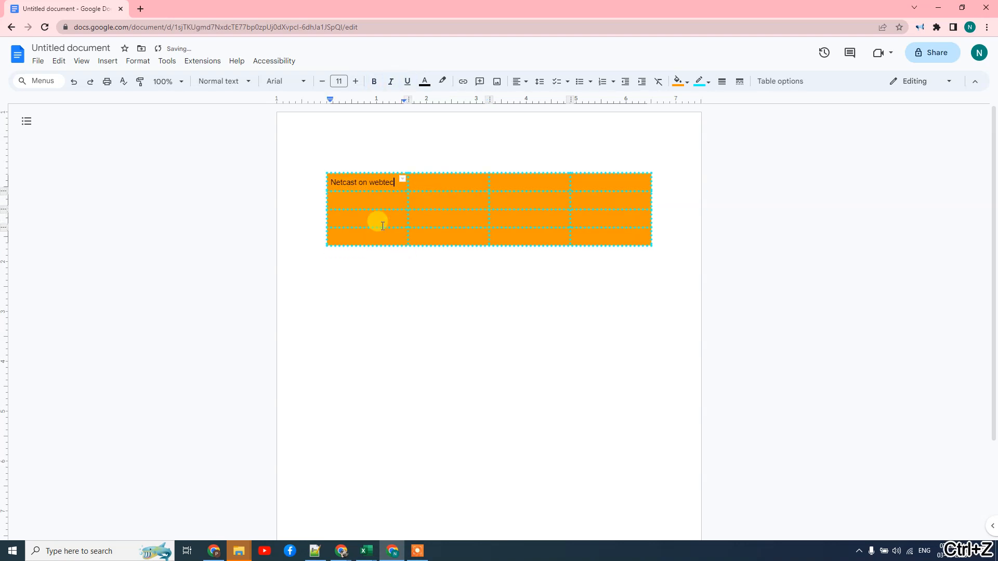
{"action": "key", "text": "ctrl+z"}
{"action": "key", "text": "ctrl+z"}
{"action": "key", "text": "ctrl+z"}
{"action": "key", "text": "ctrl+z"}
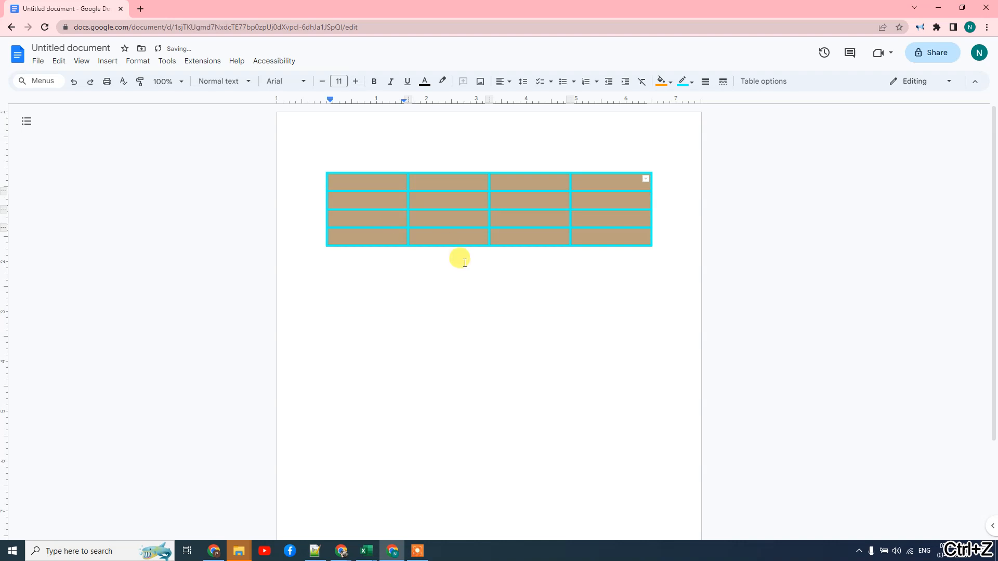
{"action": "key", "text": "ctrl+z"}
{"action": "key", "text": "ctrl+z"}
{"action": "key", "text": "ctrl+z"}
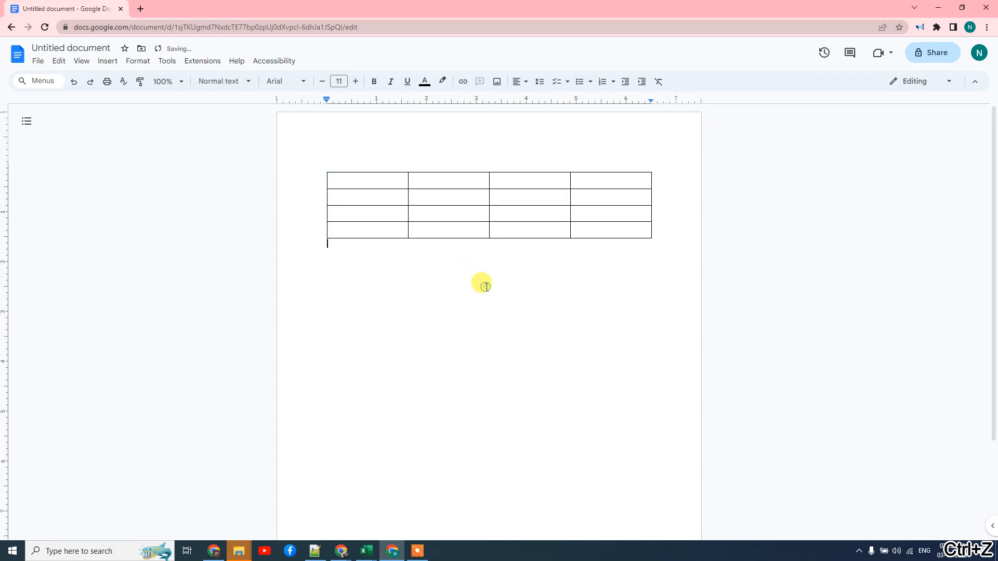
Step: Give the second cell of the second row a red border and a red background
{"action": "left_click", "coordinate": [441, 197]}
{"action": "left_click_drag", "start_coordinate": [419, 197], "coordinate": [446, 196]}
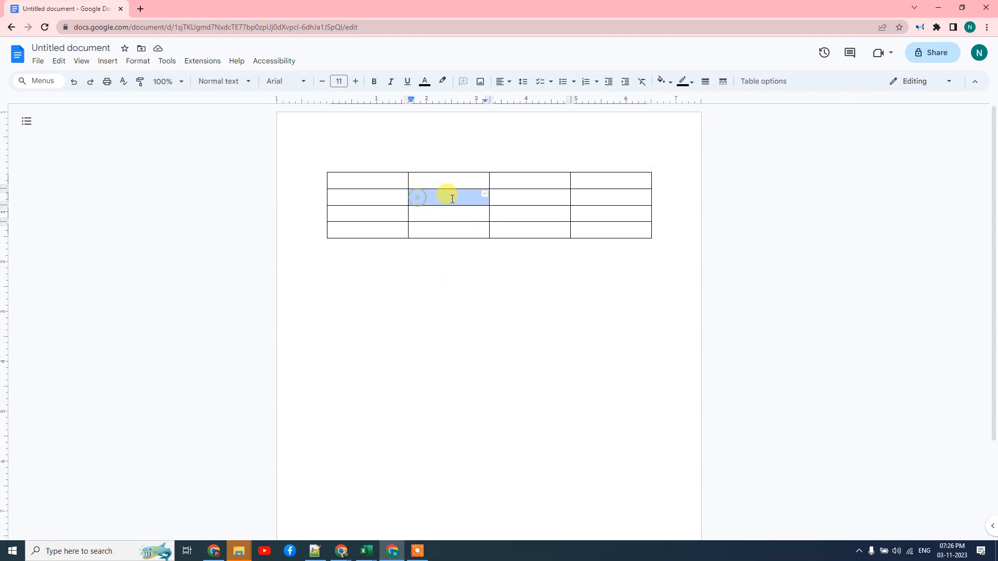
{"action": "left_click", "coordinate": [683, 83]}
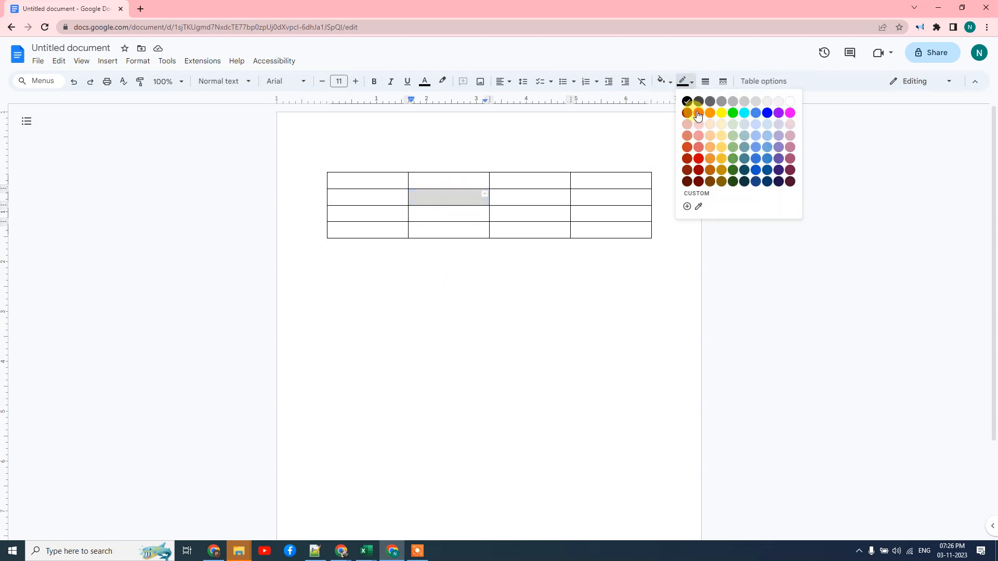
{"action": "left_click", "coordinate": [698, 114]}
{"action": "left_click", "coordinate": [661, 81]}
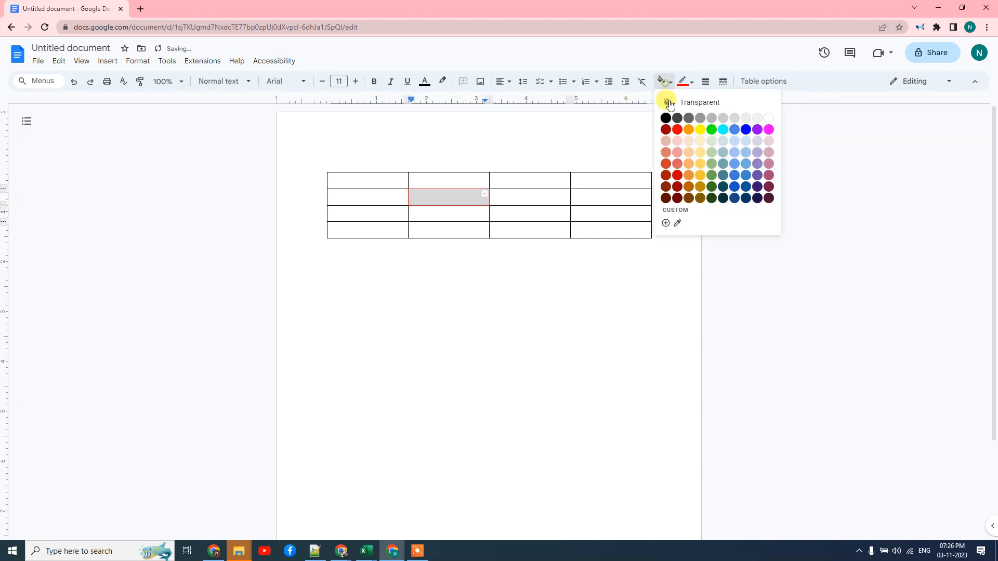
{"action": "left_click", "coordinate": [679, 131]}
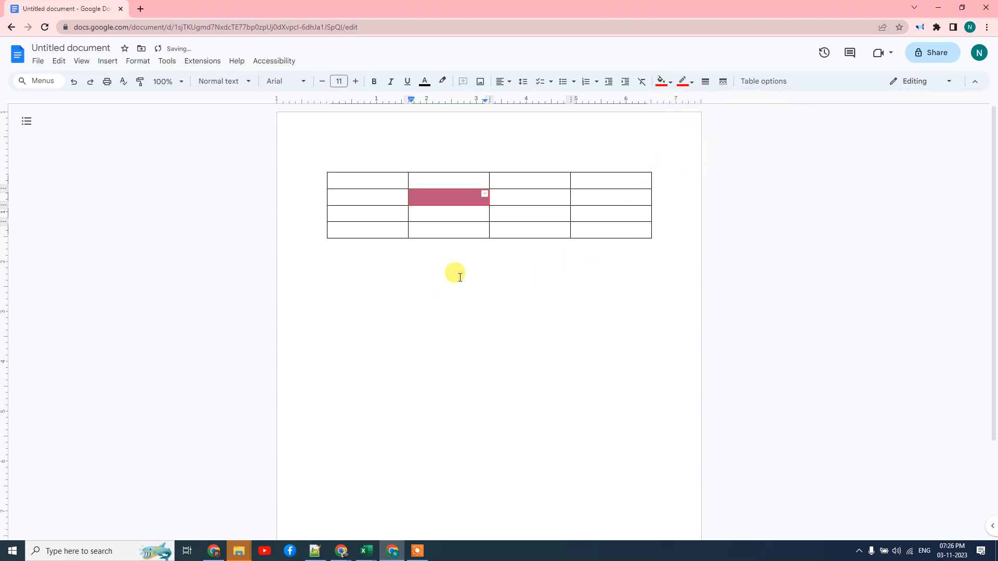
{"action": "left_click", "coordinate": [460, 277]}
Step: Set a dotted border style on the top three cells of the first column, and show the desktop
{"action": "left_click_drag", "start_coordinate": [423, 214], "coordinate": [476, 217]}
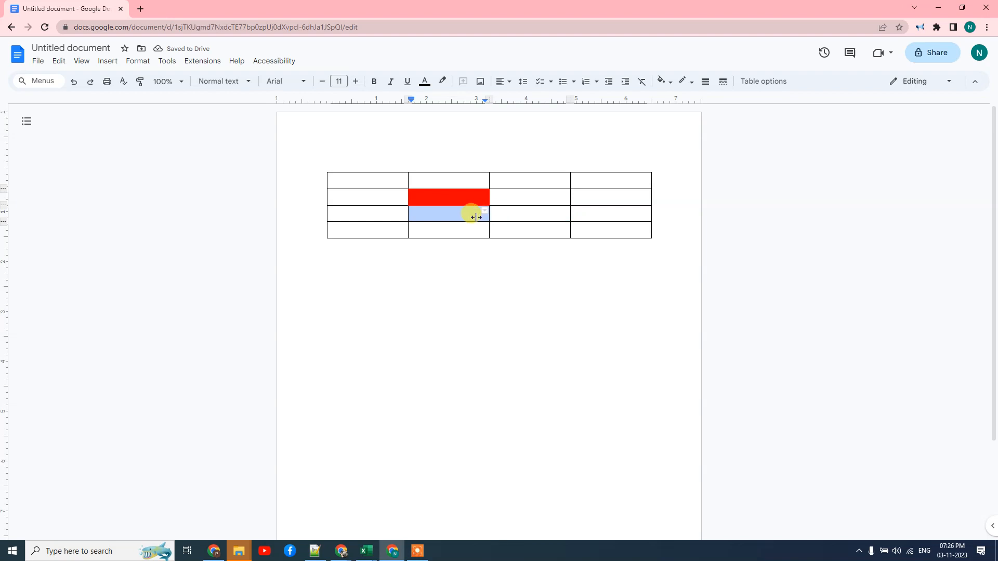
{"action": "left_click_drag", "start_coordinate": [350, 178], "coordinate": [402, 209]}
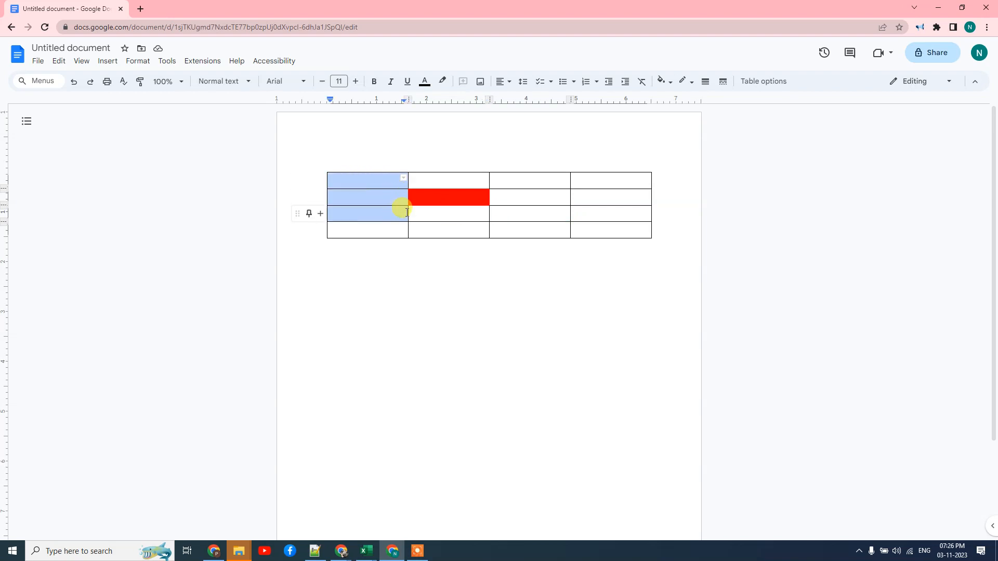
{"action": "left_click", "coordinate": [722, 81]}
{"action": "left_click", "coordinate": [738, 120]}
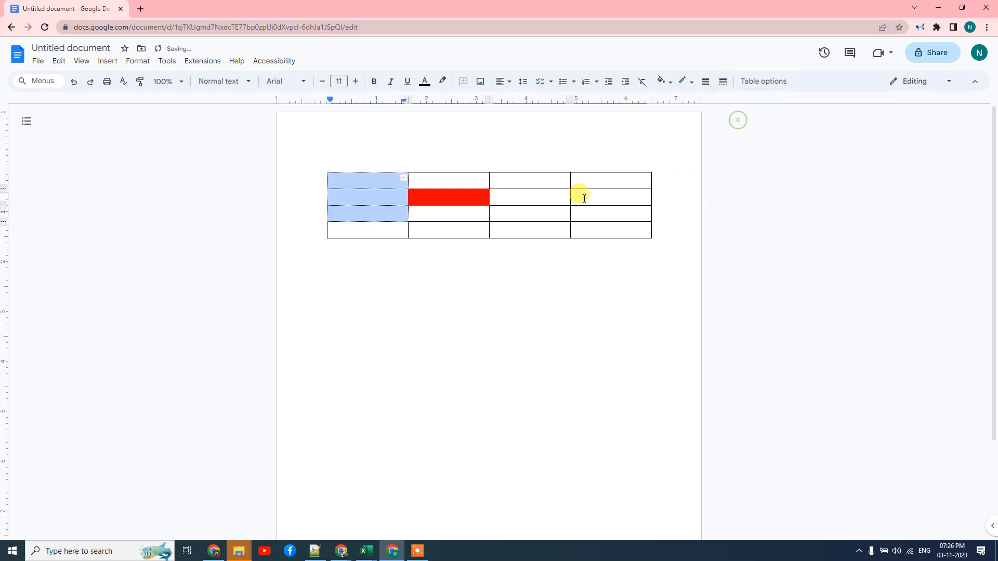
{"action": "left_click", "coordinate": [345, 216]}
{"action": "left_click", "coordinate": [630, 208]}
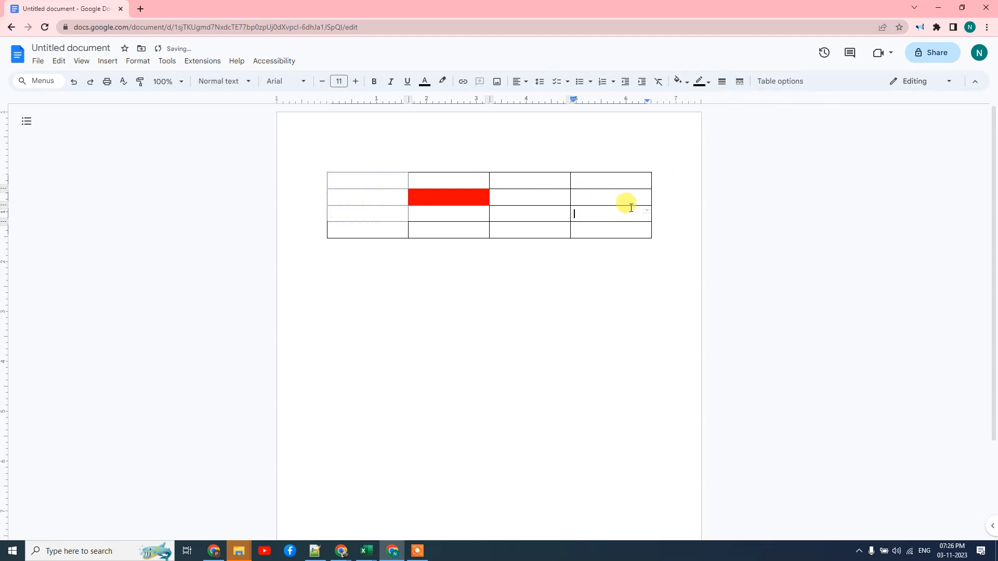
{"action": "left_click", "coordinate": [680, 161]}
{"action": "key", "text": "super+d"}
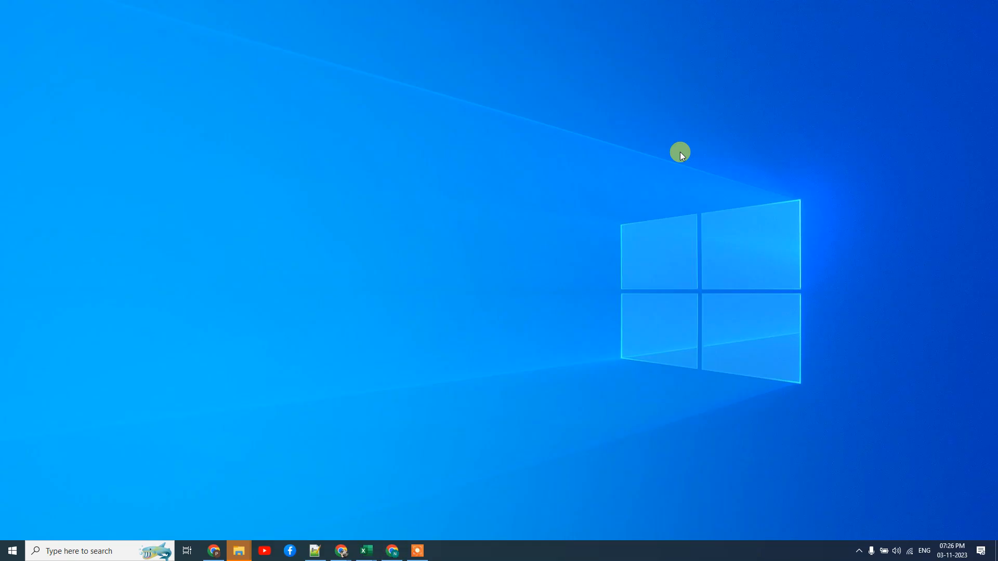